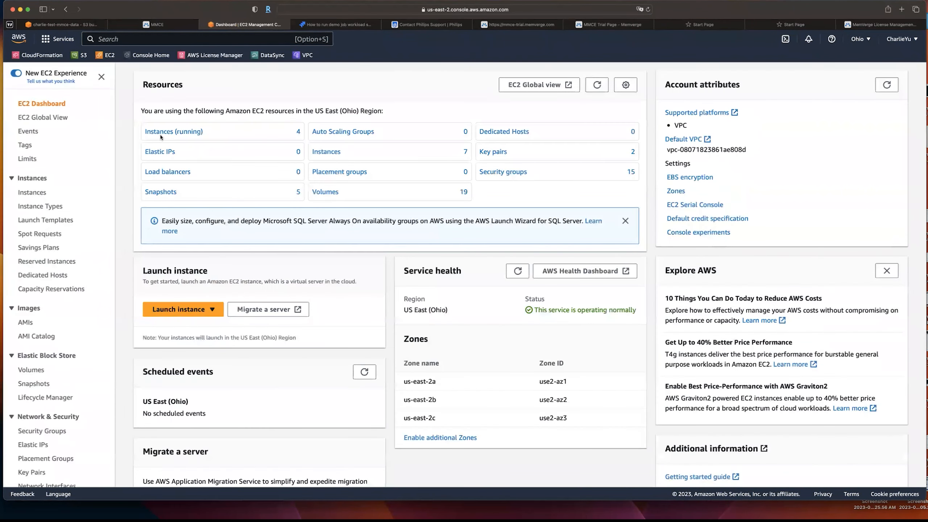
# Open the public address of the running OpCenter-Jan-2023 instance and log in to OpCenter with the saved admin username and password
pyautogui.click(162, 137)
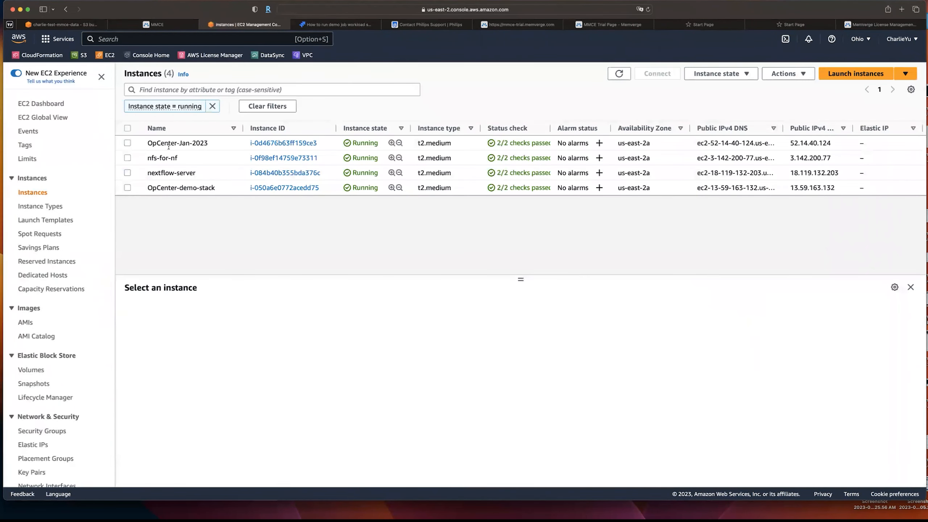
pyautogui.click(264, 142)
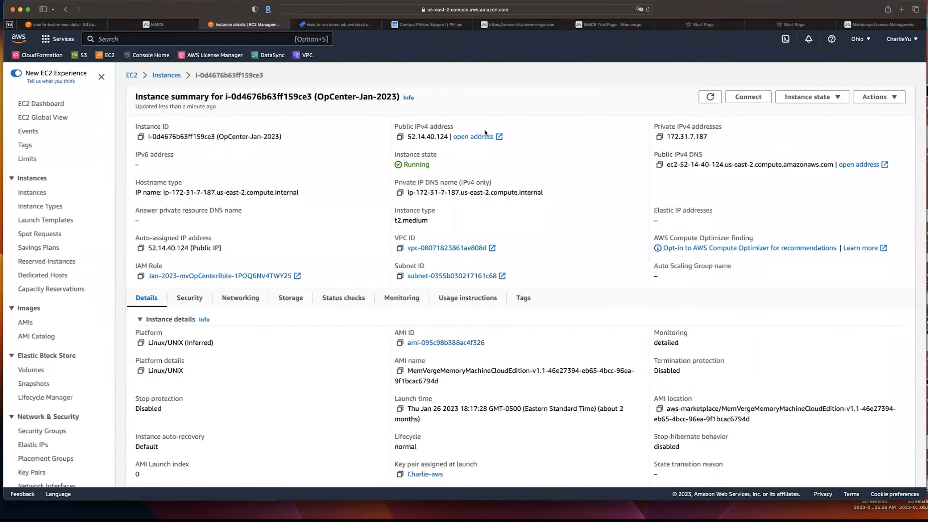
pyautogui.click(474, 135)
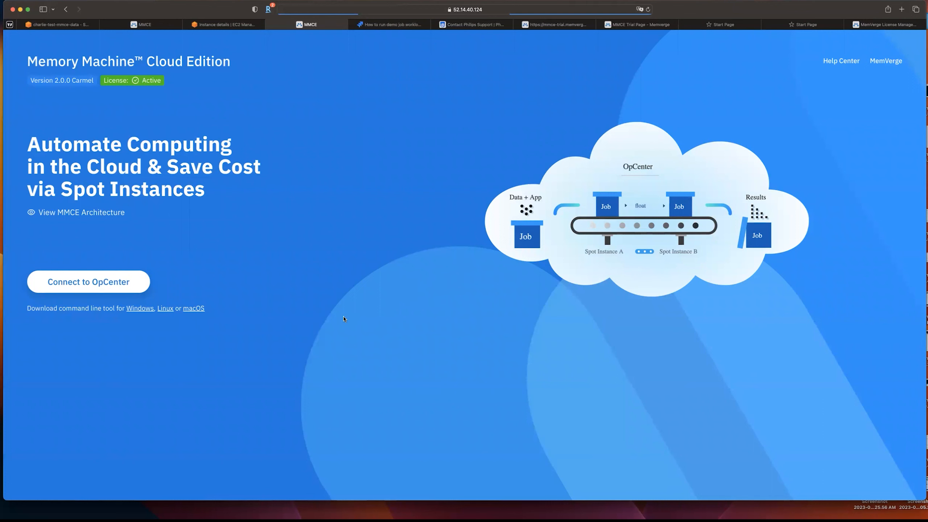
pyautogui.click(113, 282)
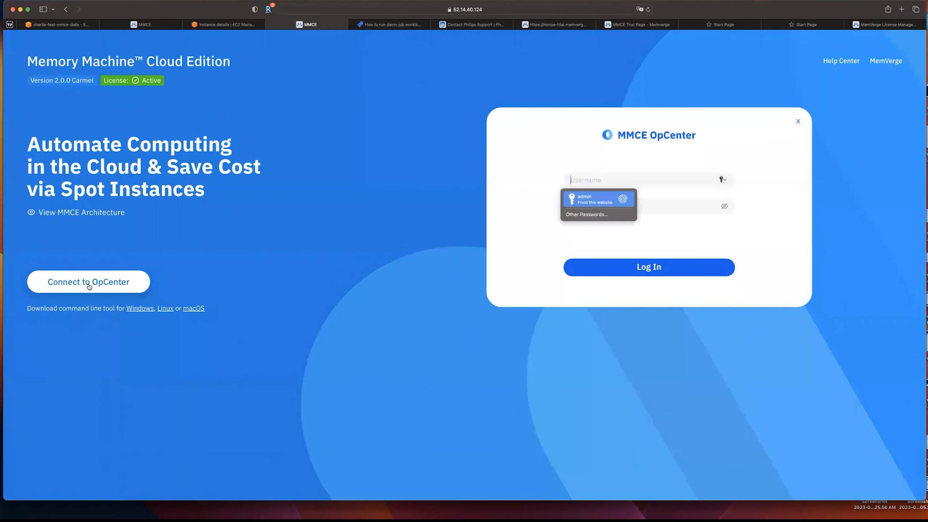
pyautogui.click(594, 201)
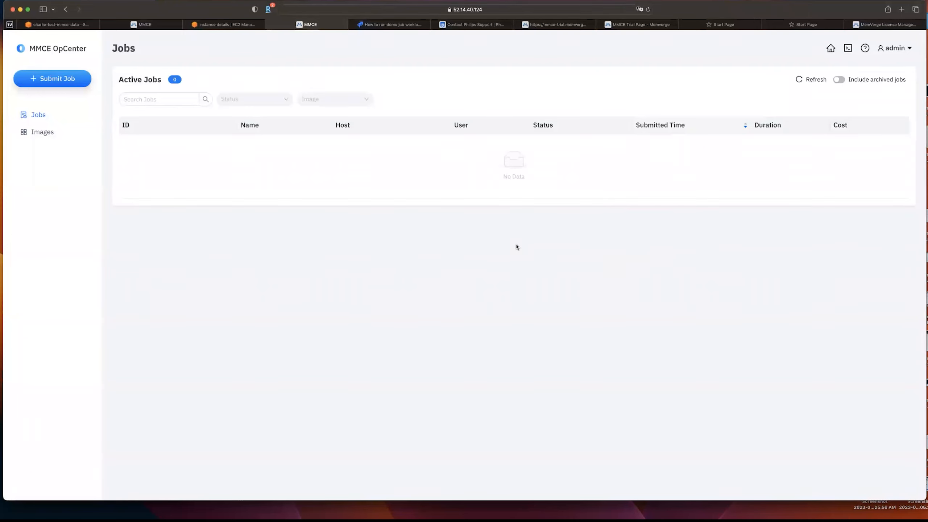
# Review the archived jobs and the built-in and private image libraries, including the form for adding an image
pyautogui.click(839, 80)
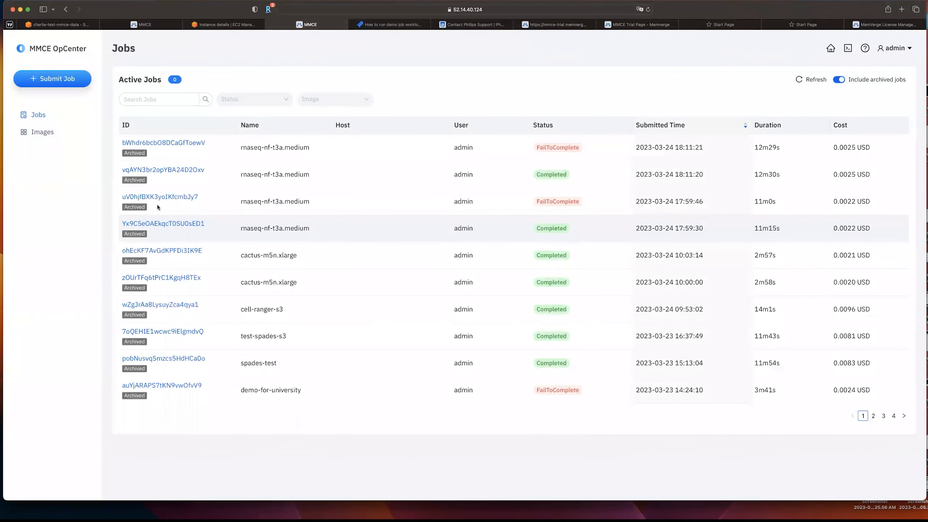
pyautogui.click(43, 134)
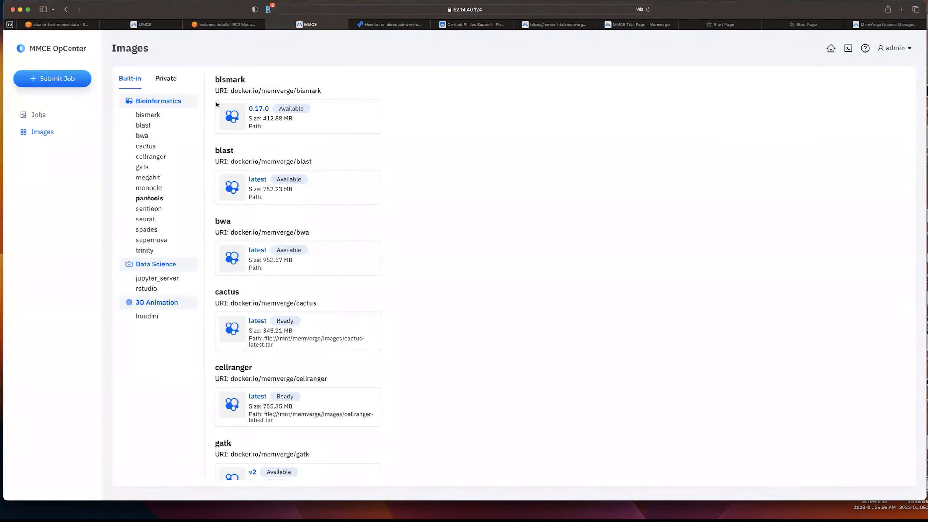
pyautogui.click(163, 82)
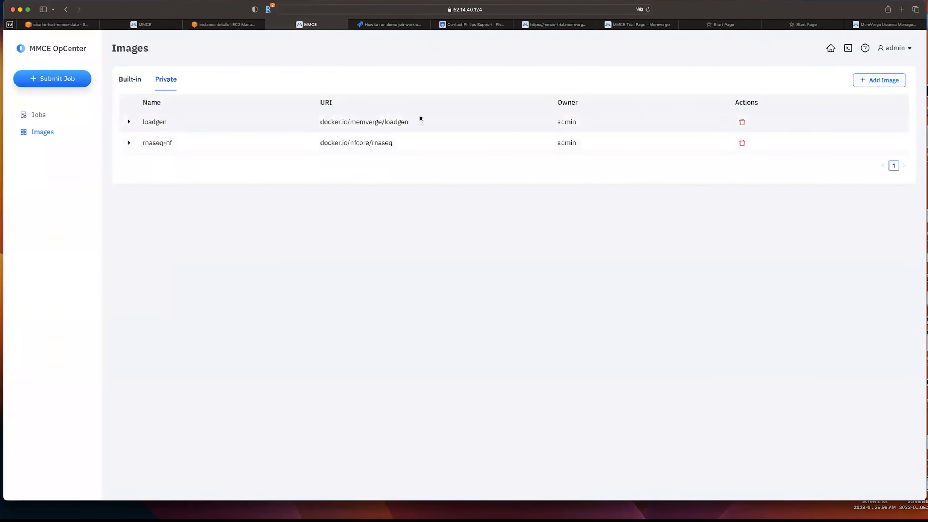
pyautogui.click(877, 80)
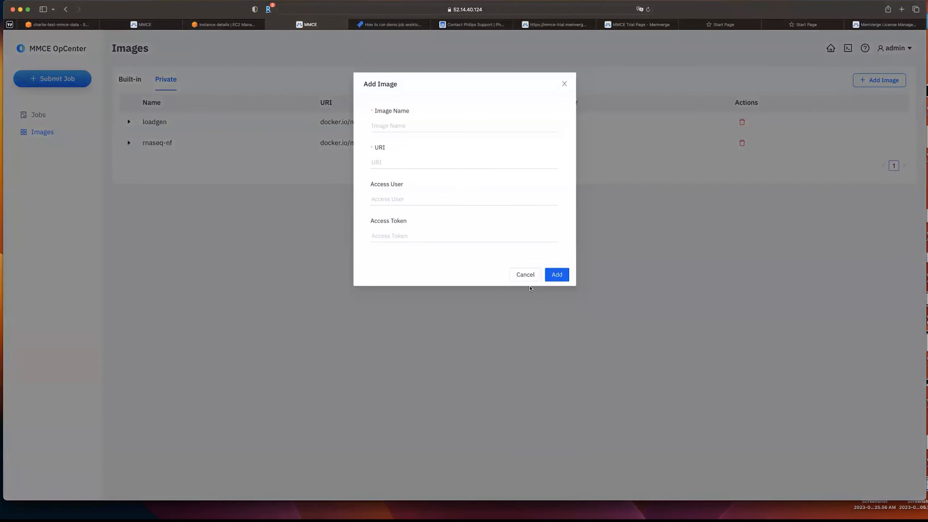
pyautogui.click(524, 275)
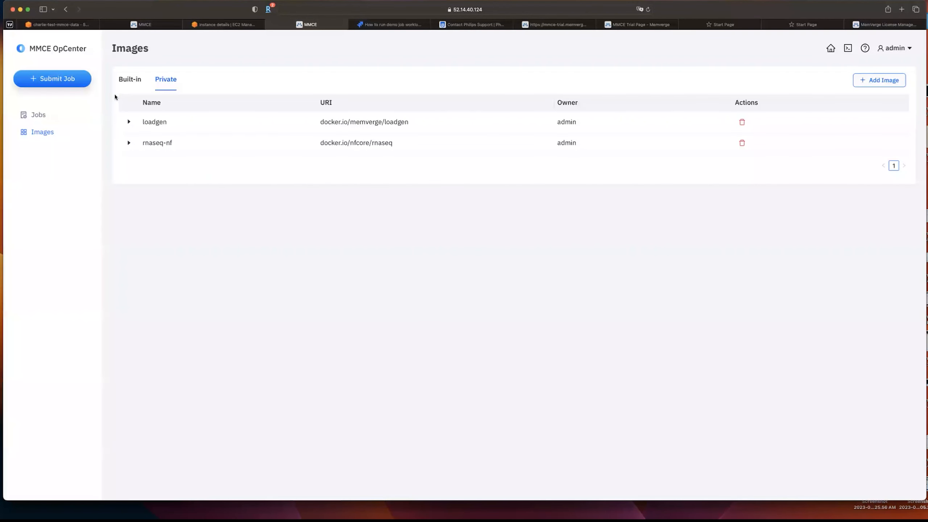
pyautogui.click(127, 79)
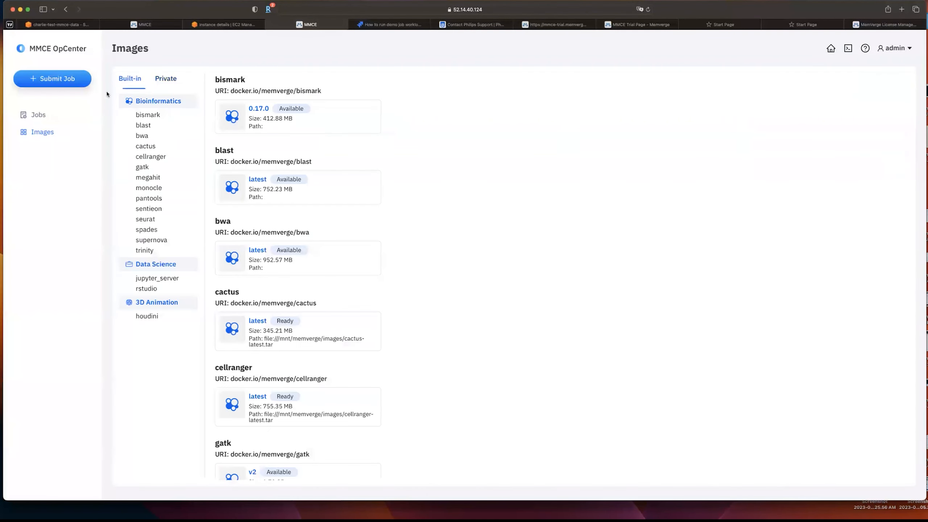
# Start a new job submission named cell-ranger-demo that uses the cellranger:latest image
pyautogui.click(53, 84)
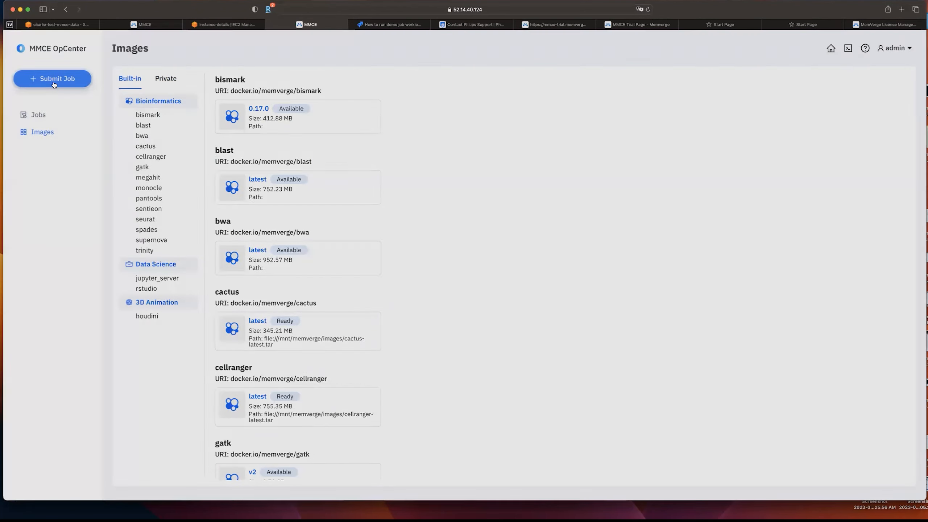
pyautogui.click(254, 120)
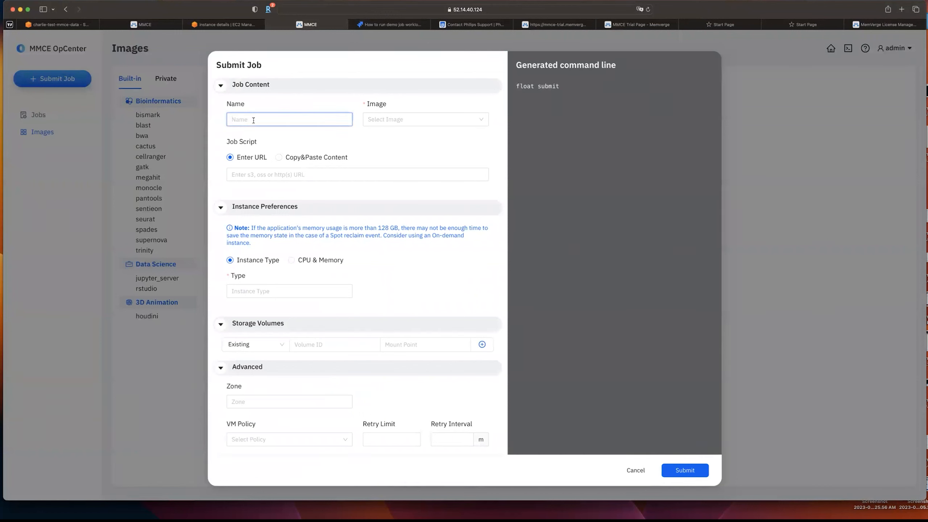
pyautogui.write('cell-ranger-demo')
pyautogui.click(411, 119)
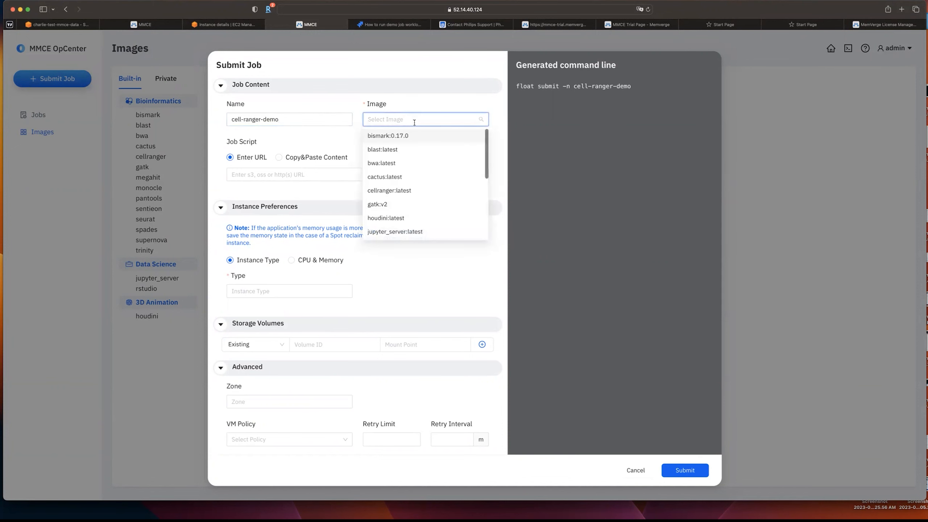
pyautogui.click(423, 187)
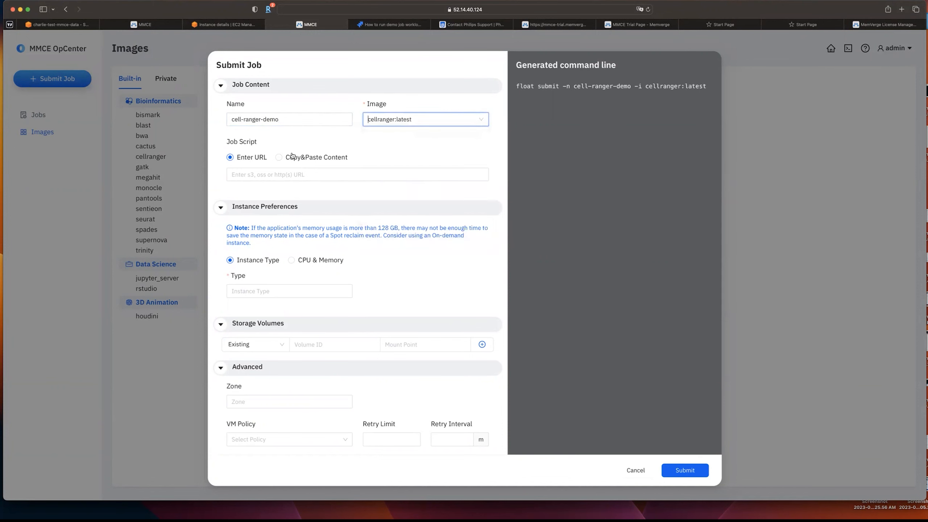
# Set the job script URL to s3://charlie-test-mmce-data/demo/run_cellranger_new.sh
pyautogui.click(269, 173)
pyautogui.click(269, 174)
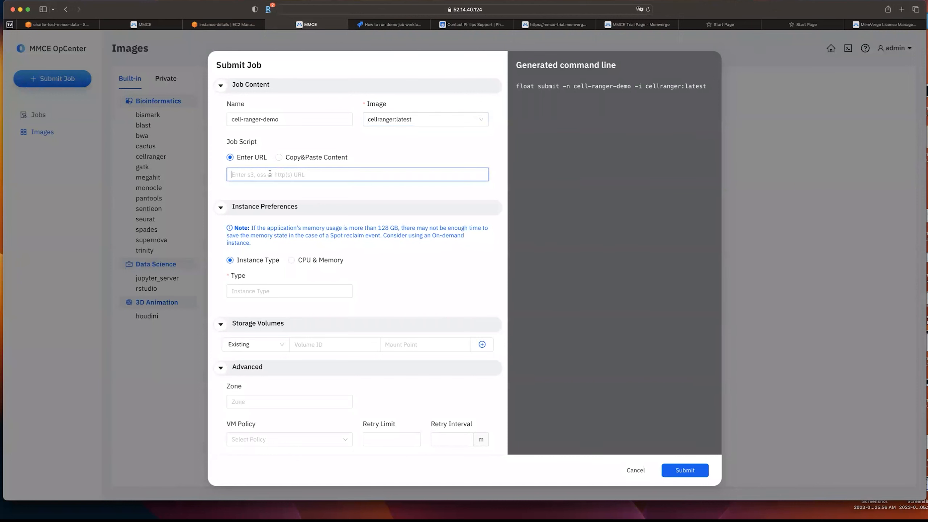
pyautogui.write('s3://charlie-test-mmce-data/demo/run_cellranger_new.sh')
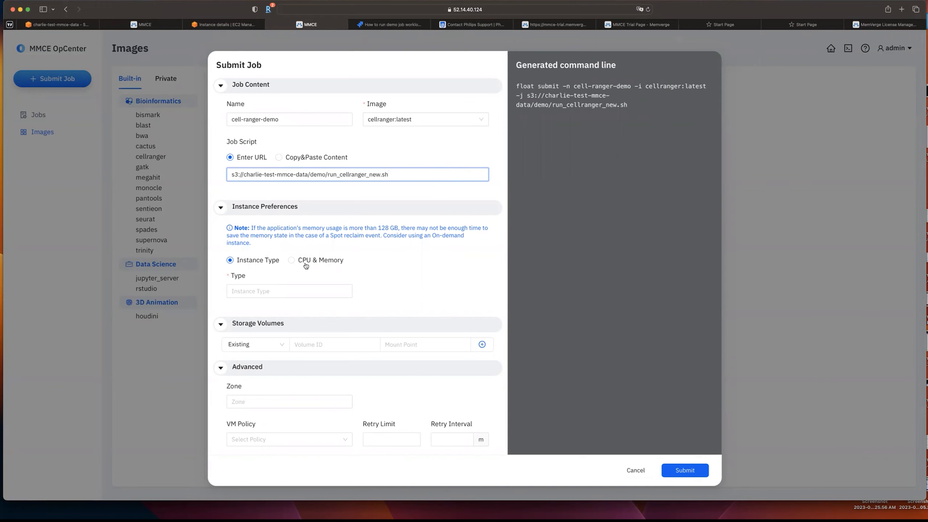
# Specify the instance by CPU and memory, with a minimum of 4 vCPUs and 16 GiB of memory
pyautogui.click(292, 260)
pyautogui.click(272, 289)
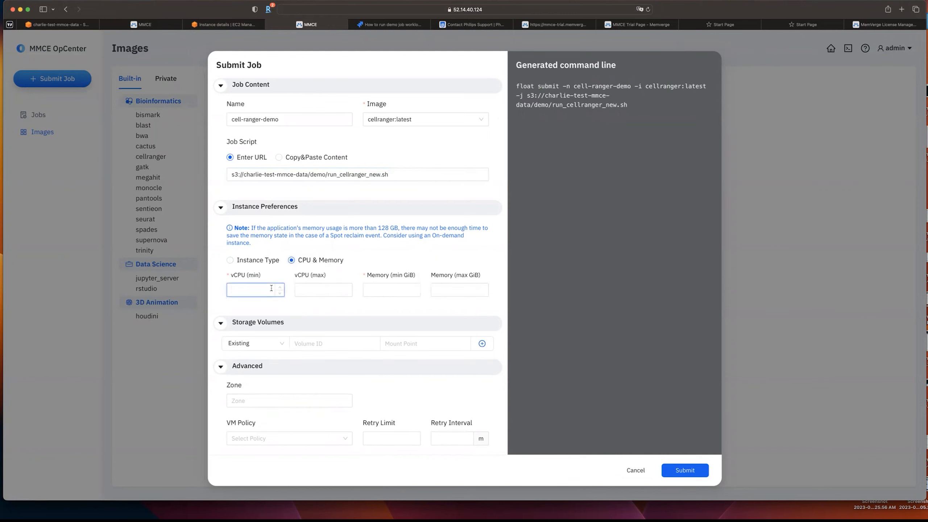
pyautogui.write('4')
pyautogui.click(380, 291)
pyautogui.write('16')
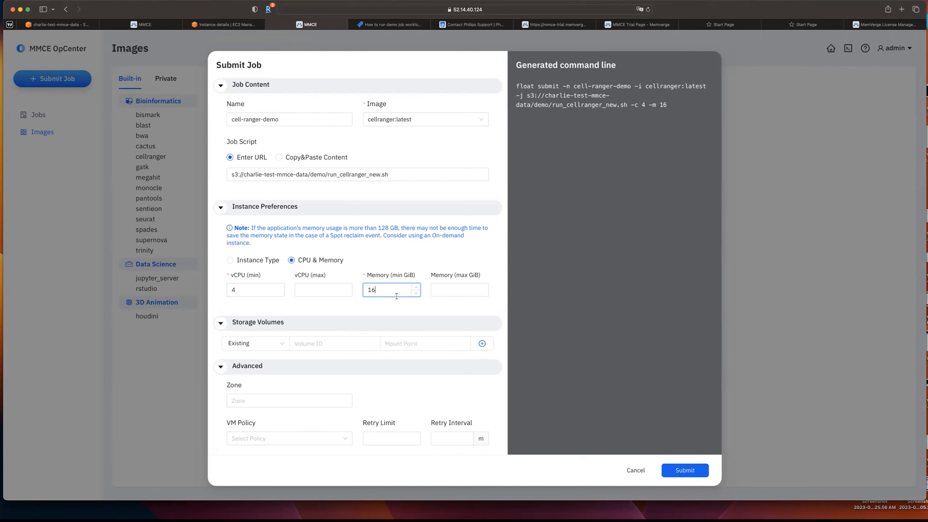
# Configure a new 30 GB storage volume for the job, mounted at /data
pyautogui.click(267, 346)
pyautogui.click(260, 386)
pyautogui.click(309, 345)
pyautogui.write('30')
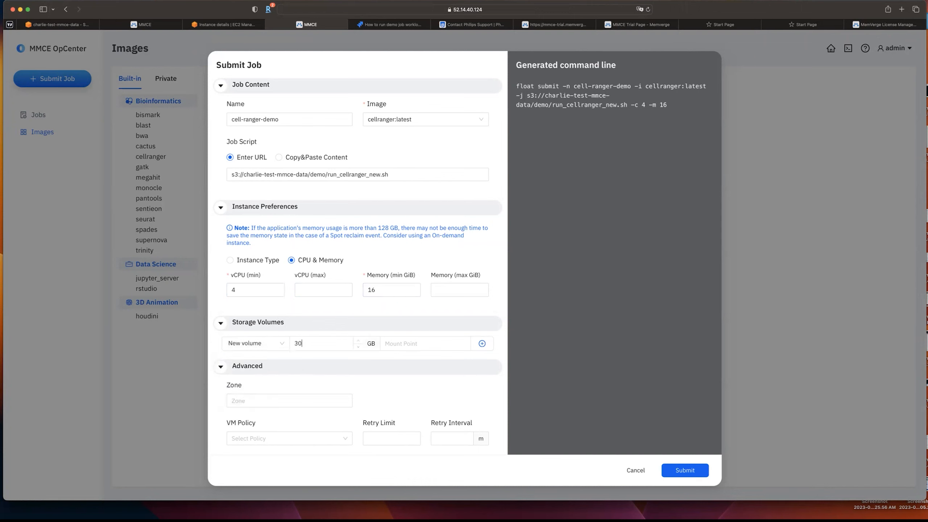
pyautogui.click(418, 343)
pyautogui.write('/data')
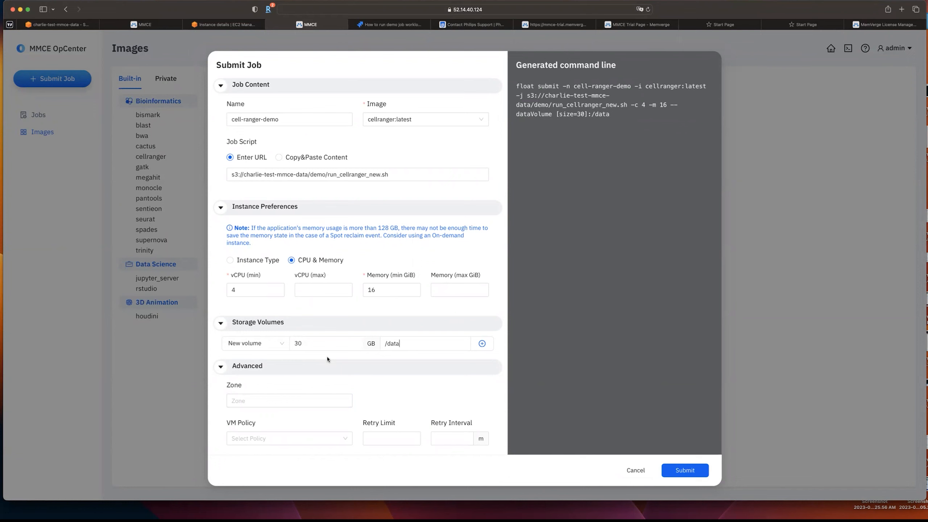
# Set the VM policy to spotFirst with a retry limit of 3 and a retry interval of 10 minutes
pyautogui.scroll(-1, 422, 383)
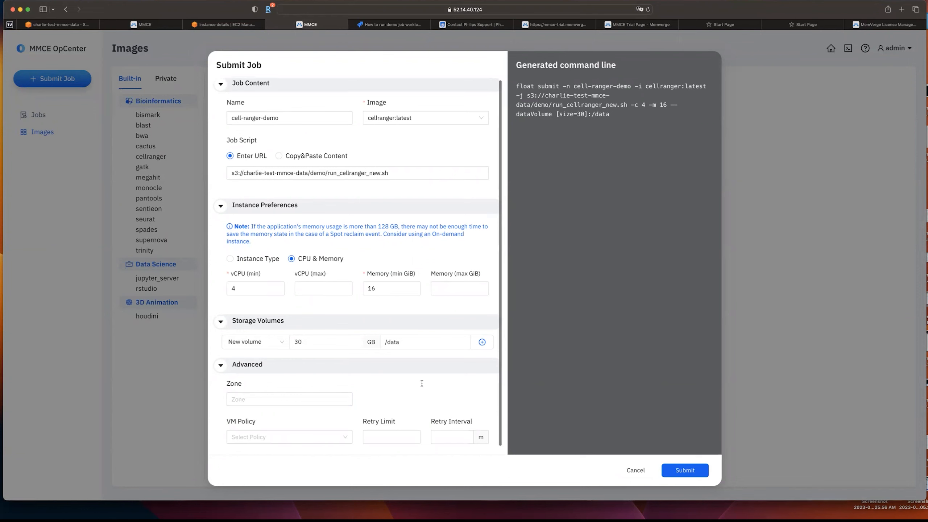
pyautogui.scroll(-1, 422, 383)
pyautogui.click(310, 428)
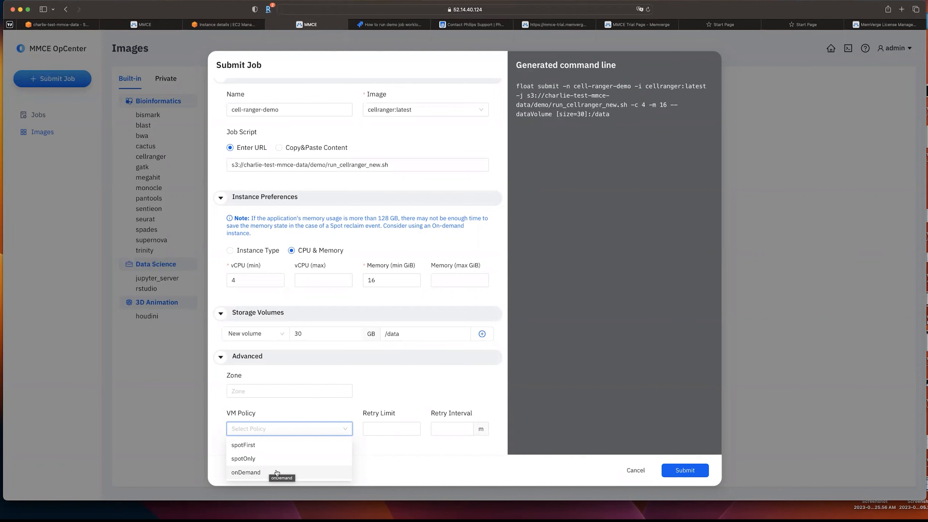
pyautogui.click(266, 445)
pyautogui.click(390, 426)
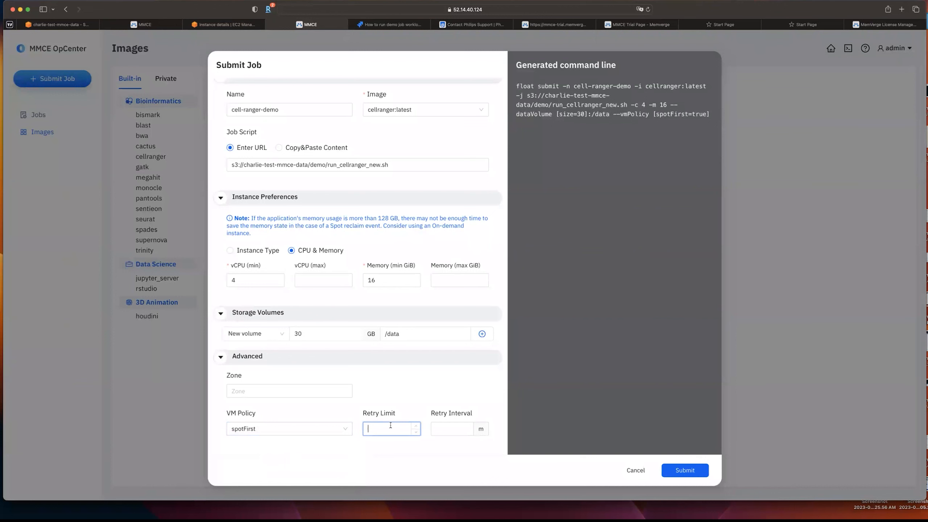
pyautogui.write('3')
pyautogui.click(442, 430)
pyautogui.write('10')
pyautogui.click(482, 389)
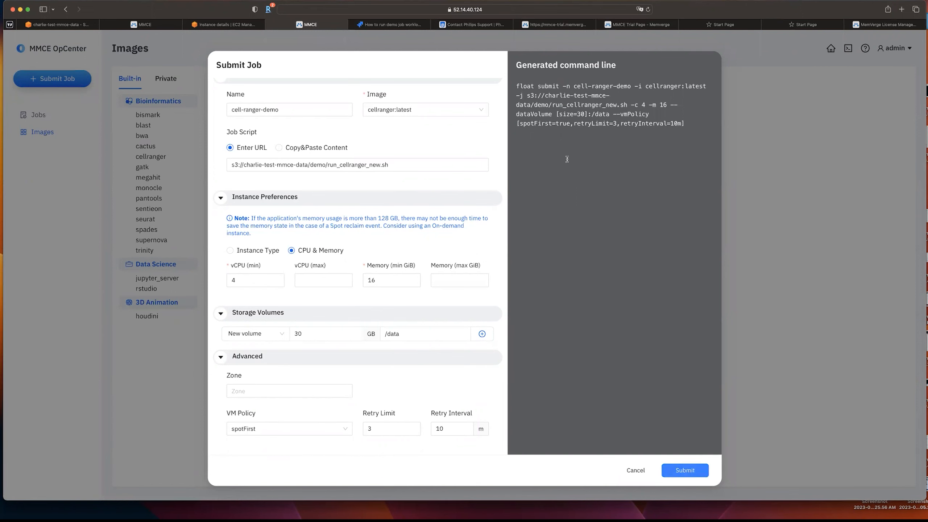
# Copy the generated float submit command line and submit the cell-ranger-demo job
pyautogui.moveTo(516, 85); pyautogui.dragTo(683, 131)
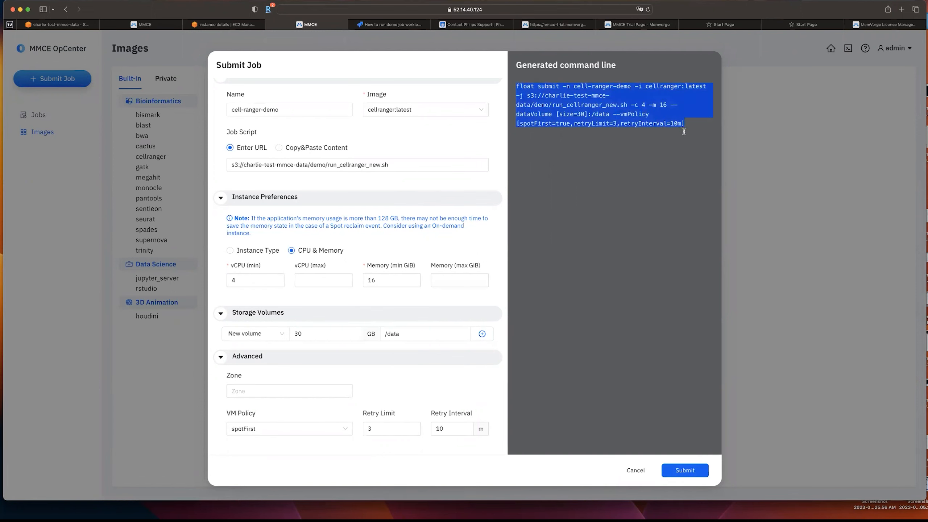
pyautogui.rightClick(671, 121)
pyautogui.click(694, 158)
pyautogui.click(700, 476)
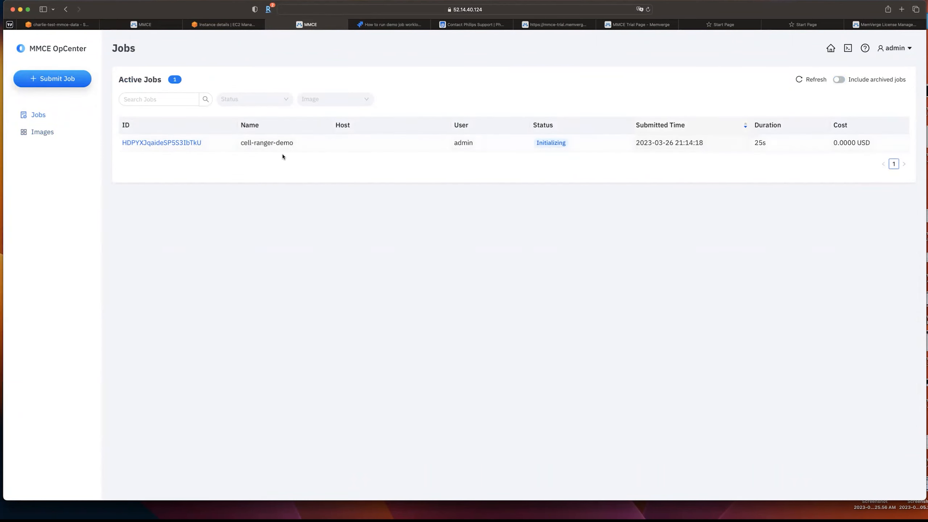
# Refresh the job list, then switch to the AWS EC2 console and check the running instances for the one created for the job
pyautogui.click(800, 80)
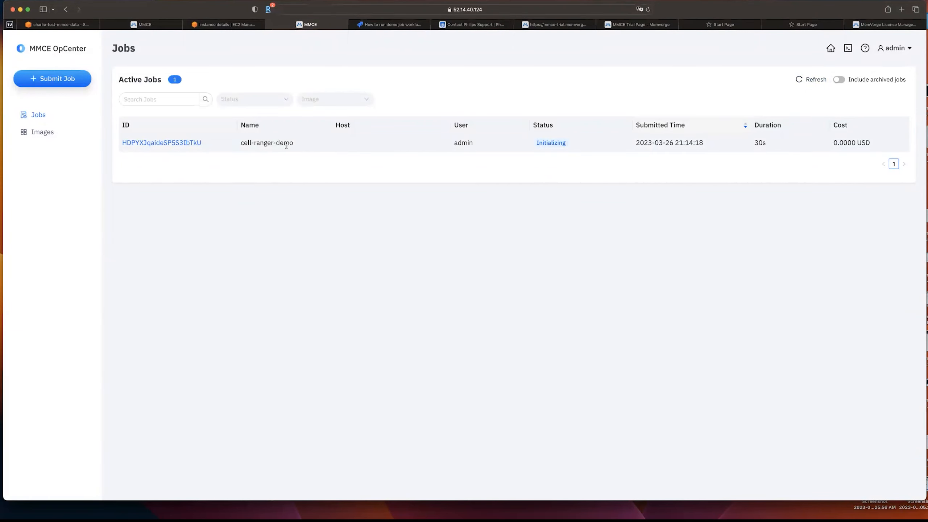
pyautogui.click(218, 24)
pyautogui.click(131, 75)
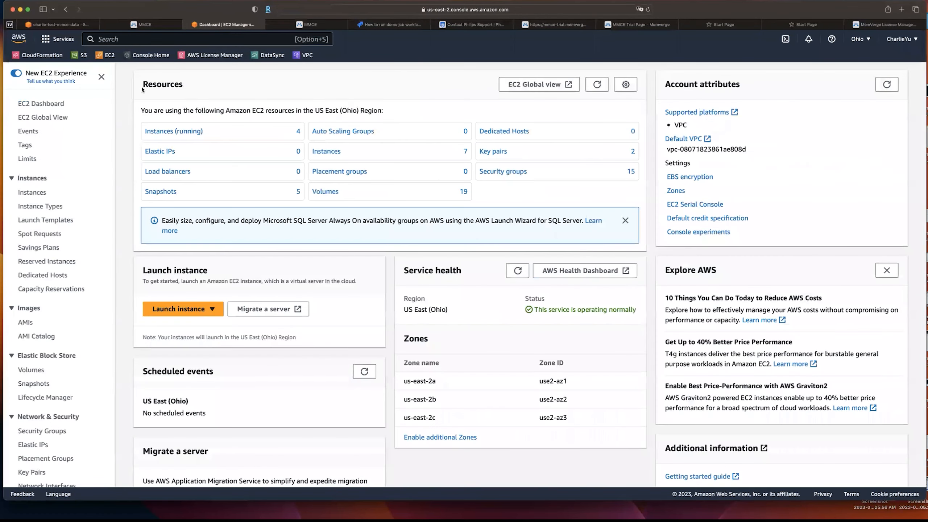
pyautogui.click(179, 132)
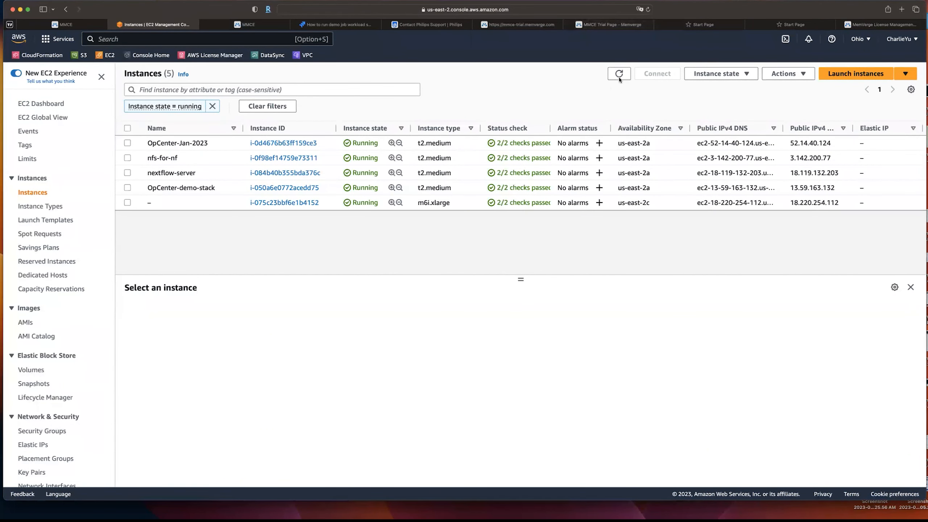
pyautogui.click(619, 78)
# Switch back to MMCE OpCenter, refresh the job list and check the cell-ranger-demo job's host address and instance size
pyautogui.click(276, 27)
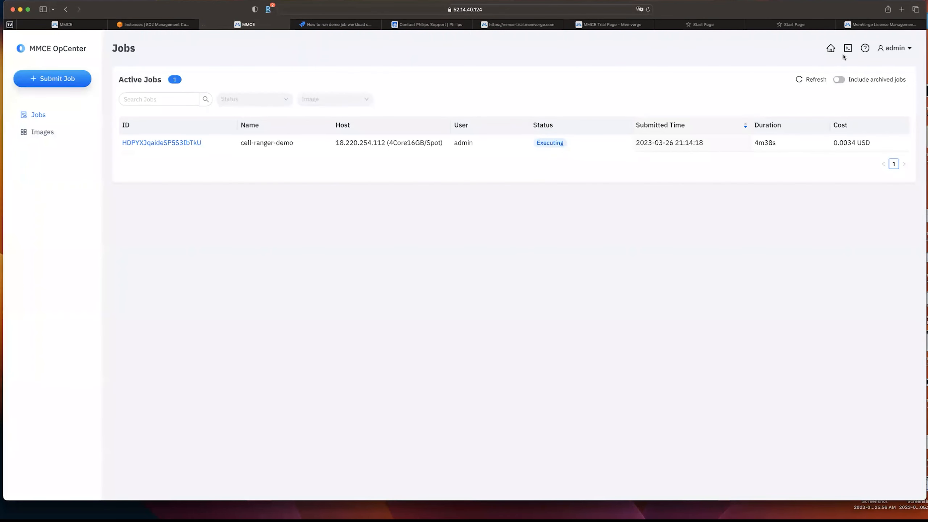
pyautogui.click(811, 79)
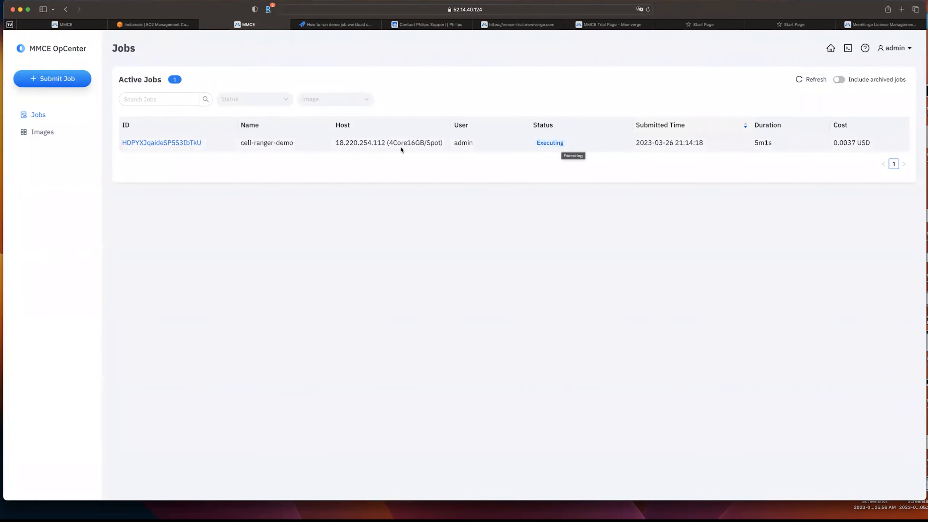
pyautogui.moveTo(389, 141); pyautogui.dragTo(440, 140)
pyautogui.moveTo(339, 143); pyautogui.dragTo(382, 142)
pyautogui.click(412, 145)
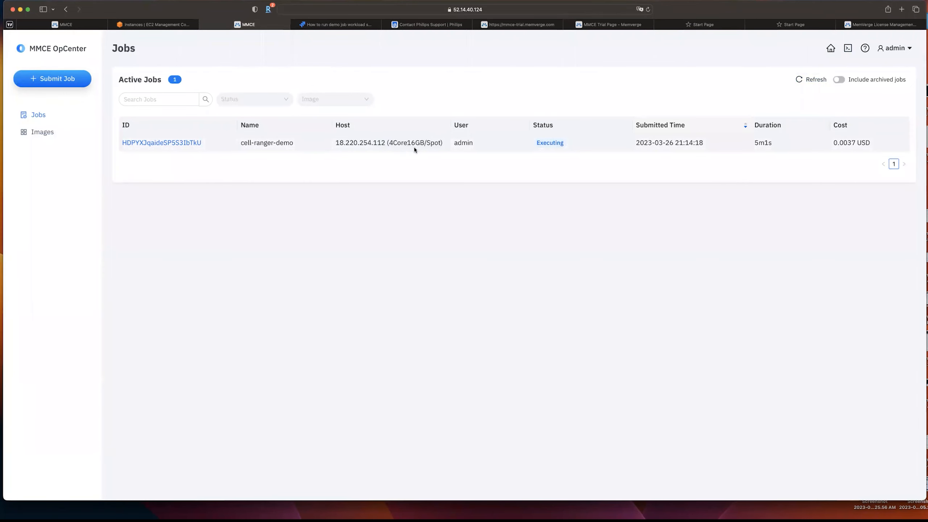
# Open the cell-ranger-demo job's details and review its instance, spot policy settings and output text
pyautogui.click(189, 143)
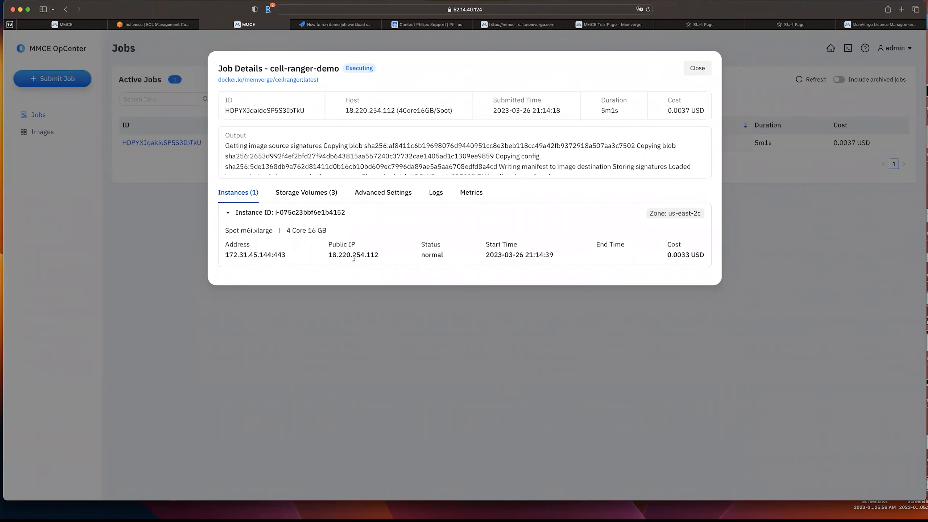
pyautogui.click(391, 202)
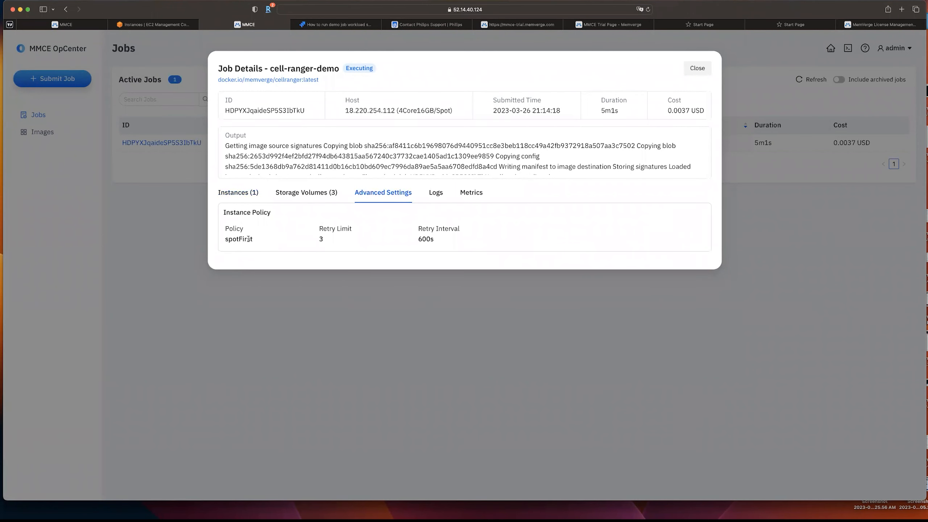
pyautogui.moveTo(227, 239); pyautogui.dragTo(264, 240)
pyautogui.scroll(-2, 398, 145)
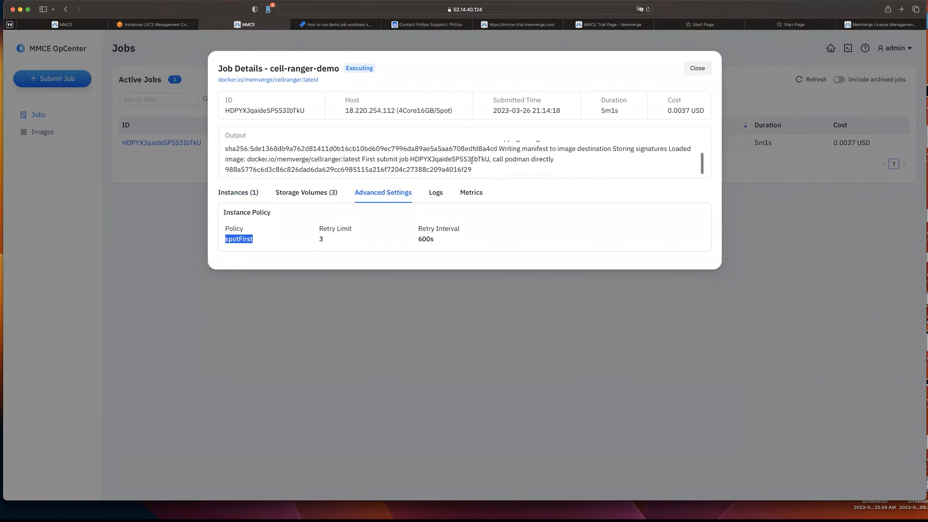
pyautogui.scroll(1, 472, 160)
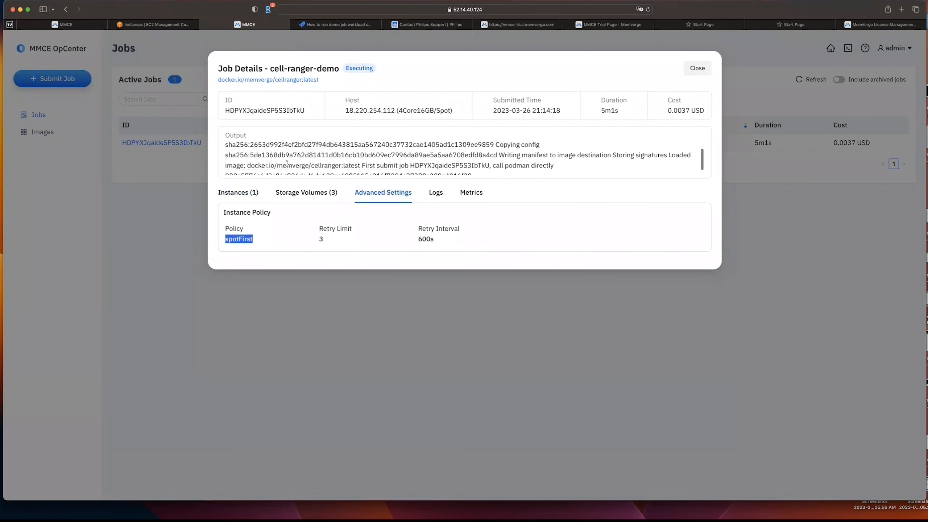
pyautogui.scroll(-1, 287, 164)
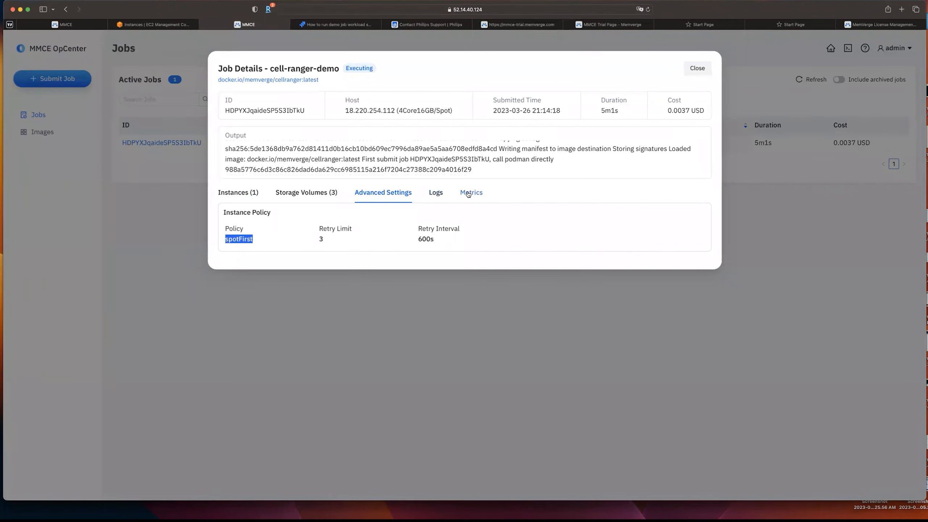
# View the job's job.events log at a larger text size, check the container launch entry, and return to the job details
pyautogui.click(436, 193)
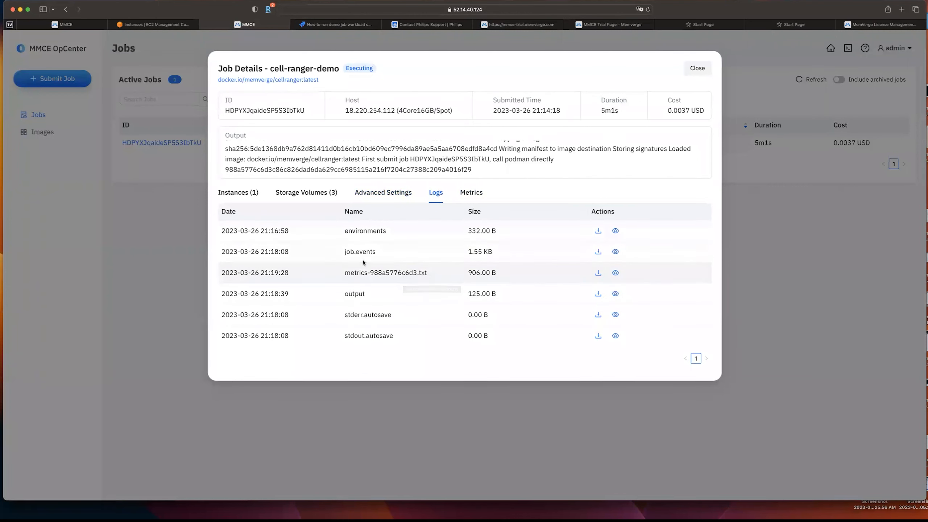
pyautogui.click(617, 252)
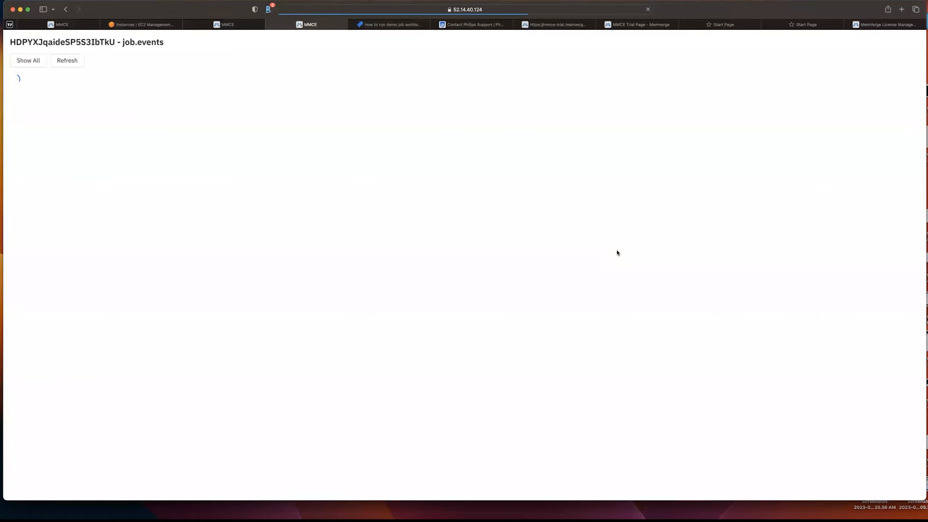
pyautogui.press('super+equal')
pyautogui.press('super+equal')
pyautogui.press('super+equal')
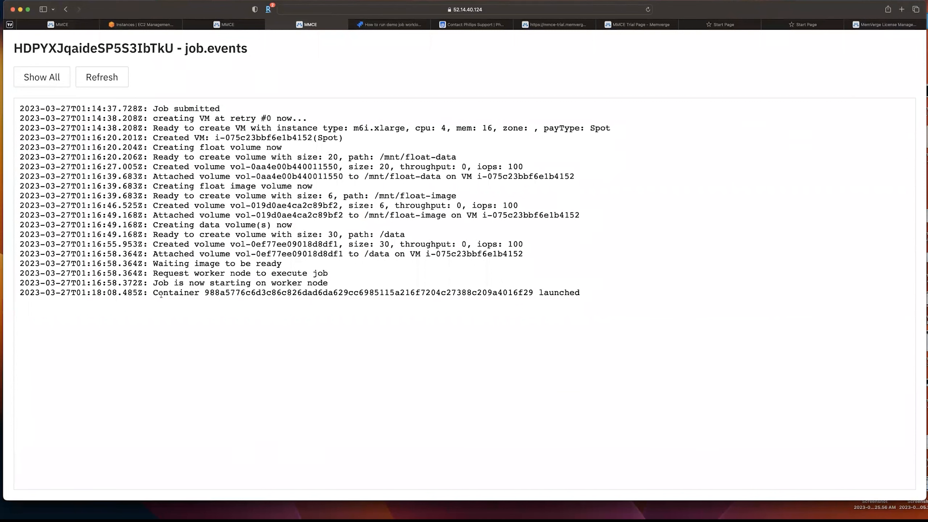
pyautogui.moveTo(153, 292); pyautogui.dragTo(619, 295)
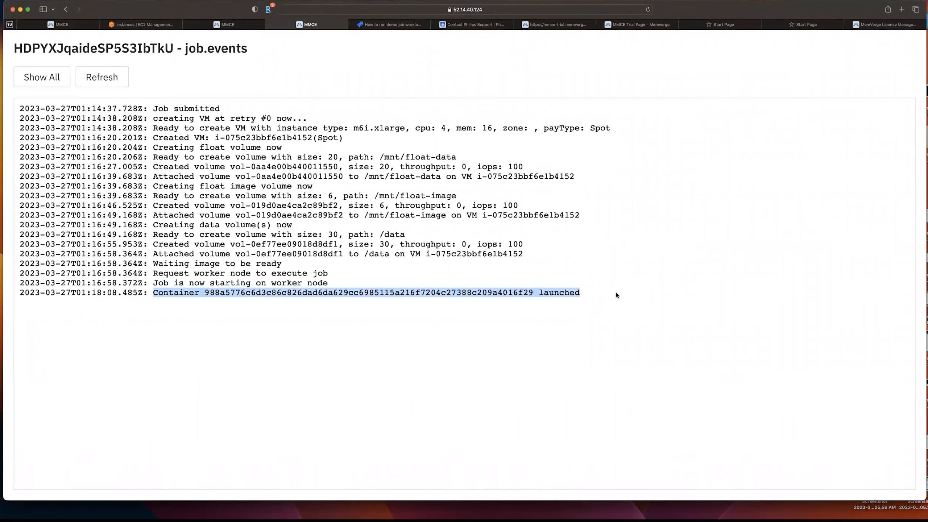
pyautogui.click(487, 271)
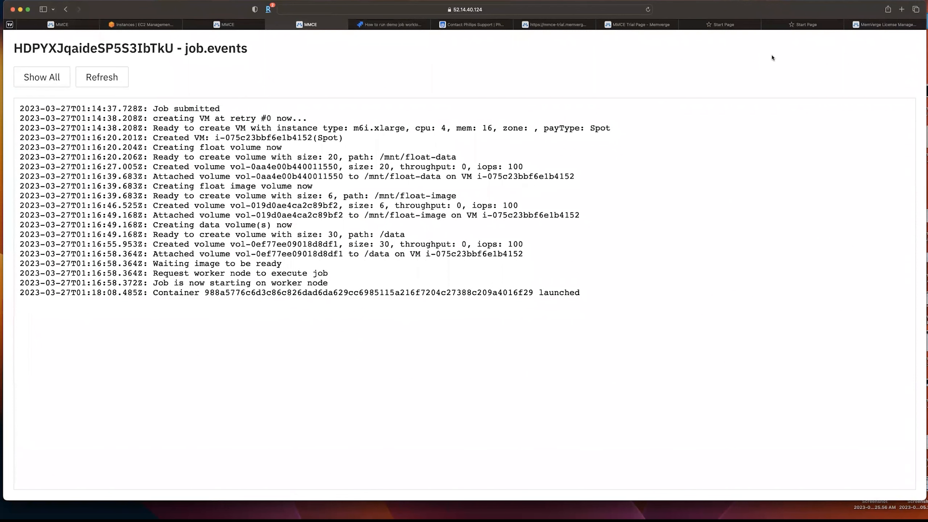
pyautogui.click(66, 9)
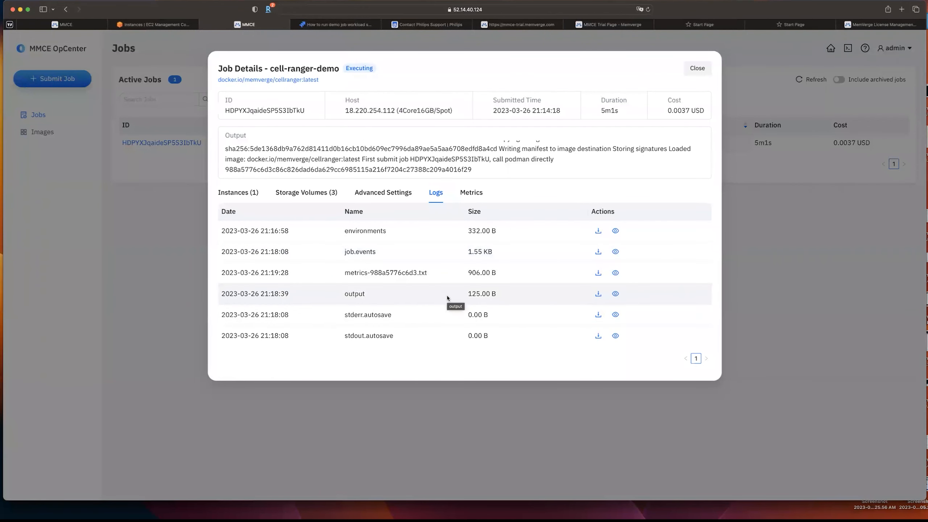
# View the job's output log at a larger text size to check the data preparation progress, and return to the job list
pyautogui.click(615, 294)
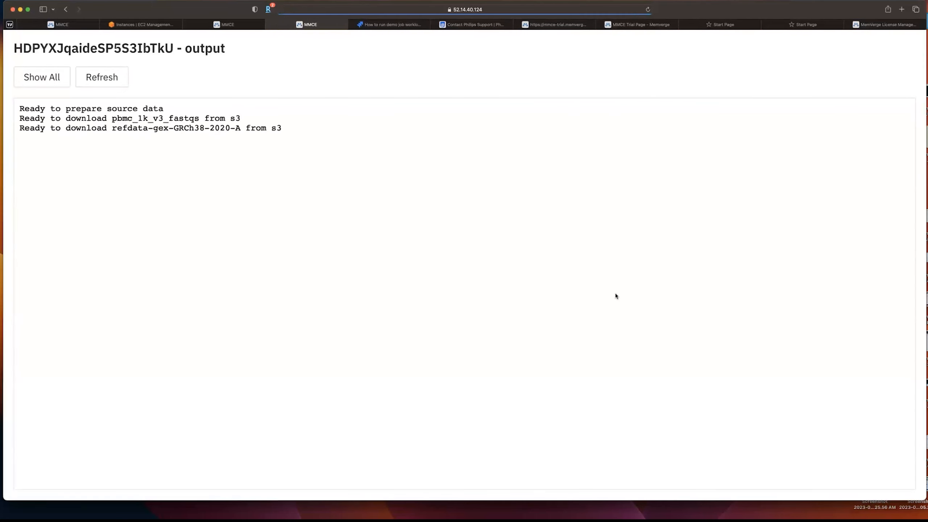
pyautogui.press('super+equal')
pyautogui.press('super+equal')
pyautogui.press('super+equal')
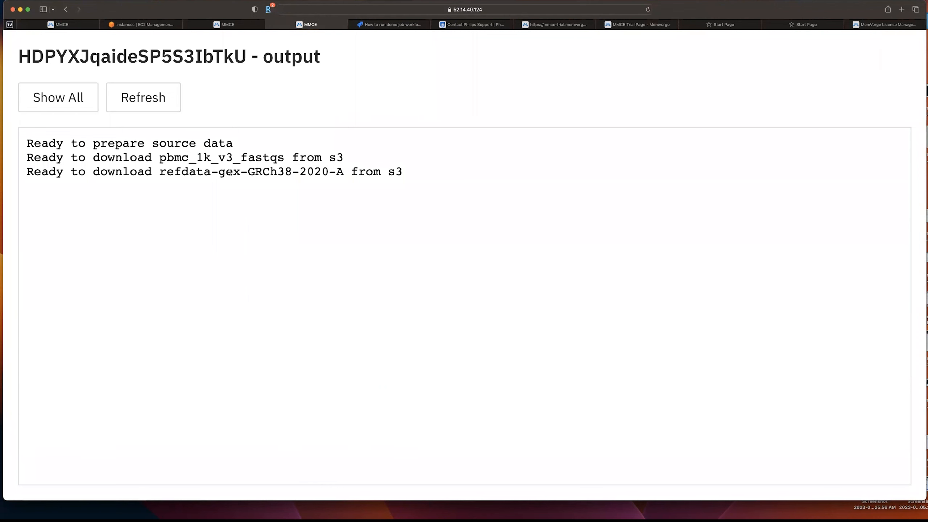
pyautogui.click(64, 9)
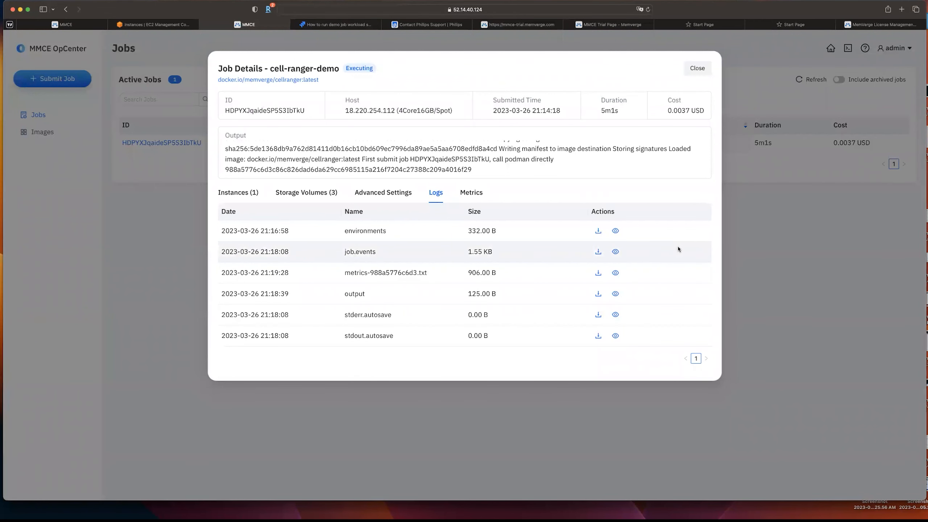
pyautogui.click(698, 68)
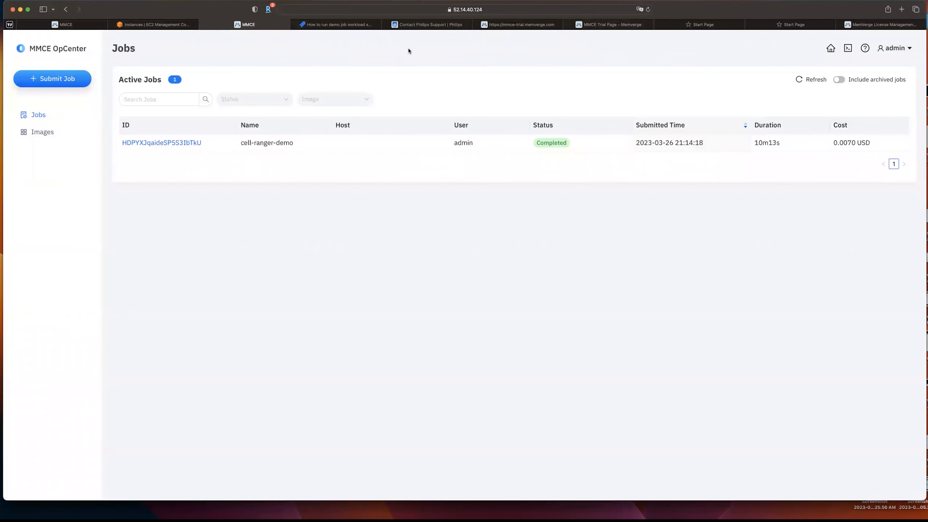
# Refresh the job list, reopen the cell-ranger-demo job and check the completion and reclaim entries in its job.events log
pyautogui.click(801, 81)
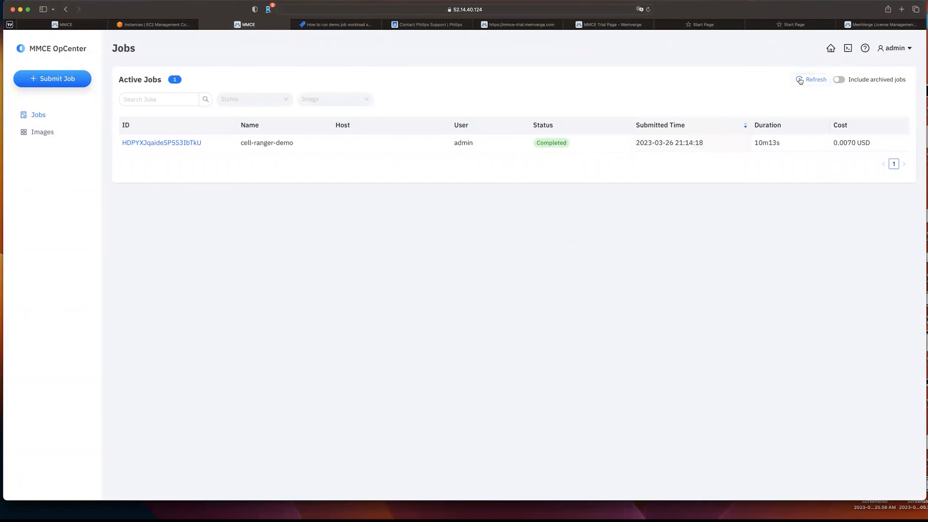
pyautogui.click(187, 144)
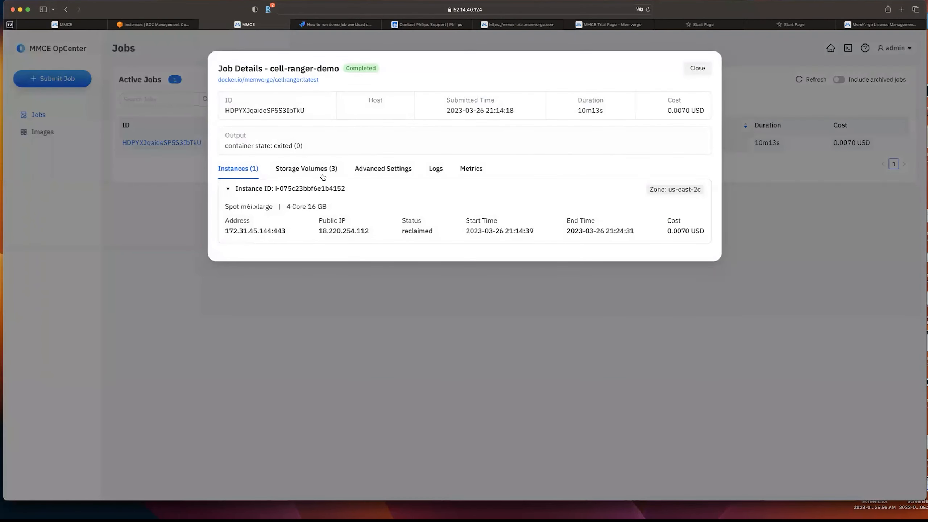
pyautogui.click(437, 179)
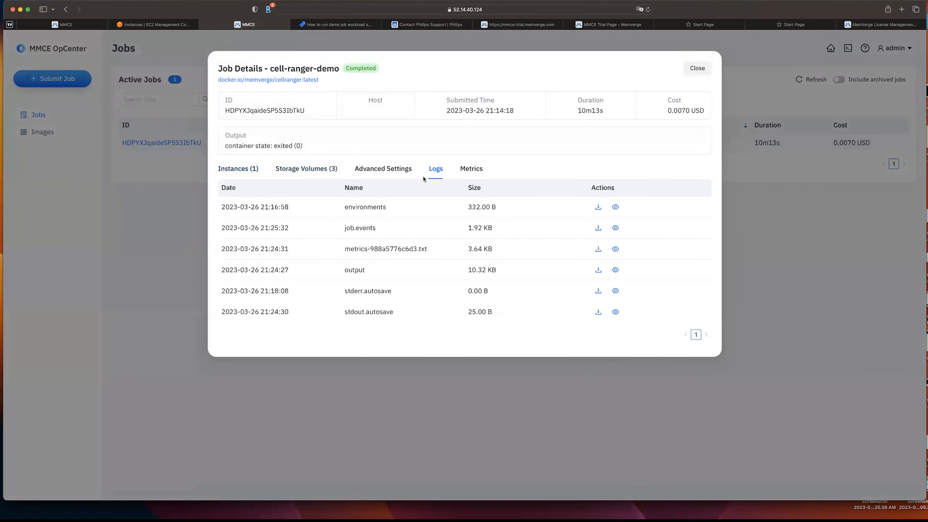
pyautogui.click(615, 228)
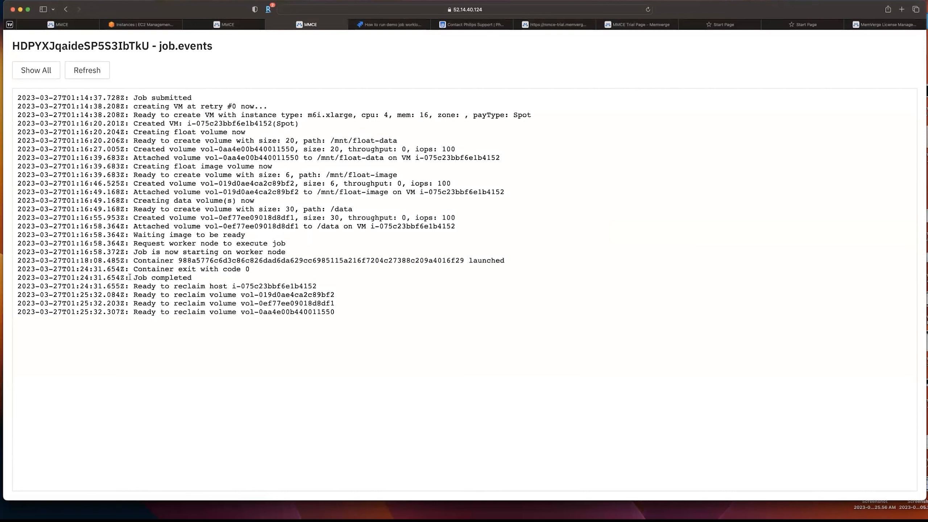
pyautogui.moveTo(130, 278); pyautogui.dragTo(193, 279)
pyautogui.moveTo(139, 287); pyautogui.dragTo(357, 306)
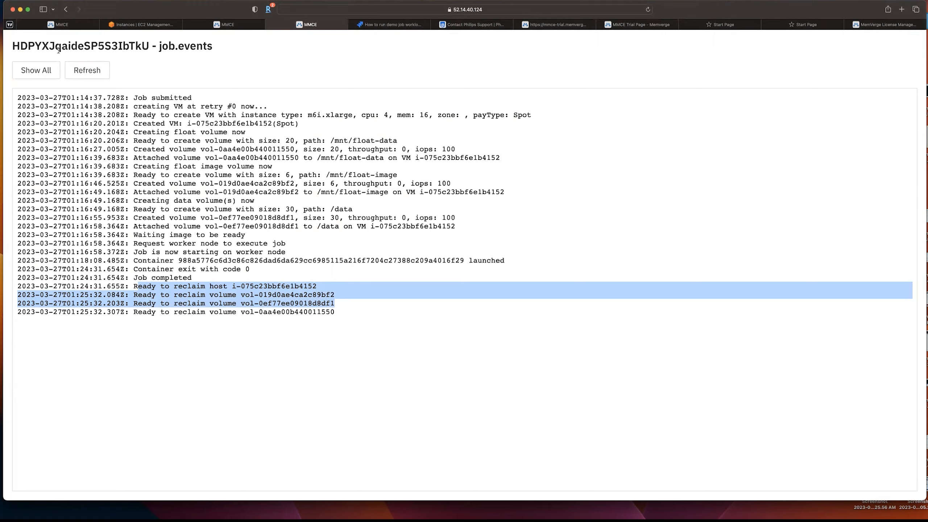
pyautogui.press('super+w')
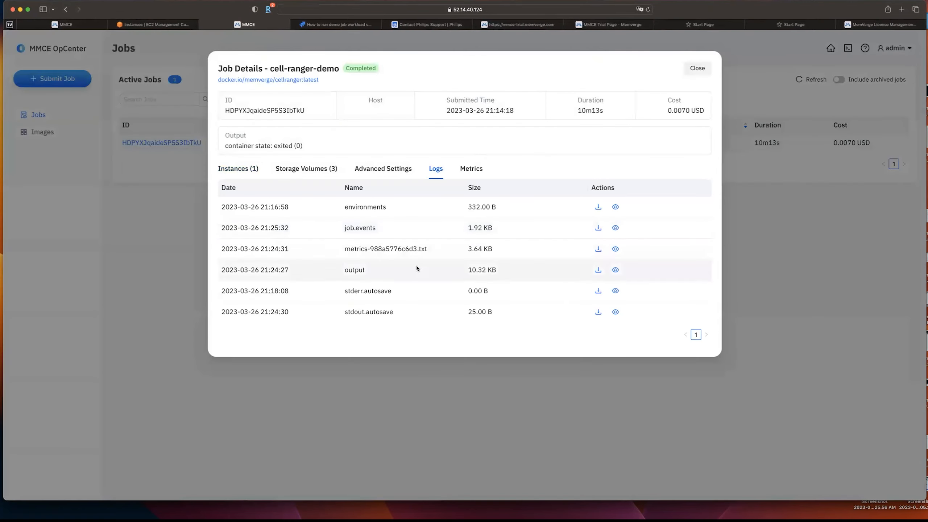
# View the completed job's output log, examine its final run and upload messages, and return to the job details
pyautogui.click(616, 271)
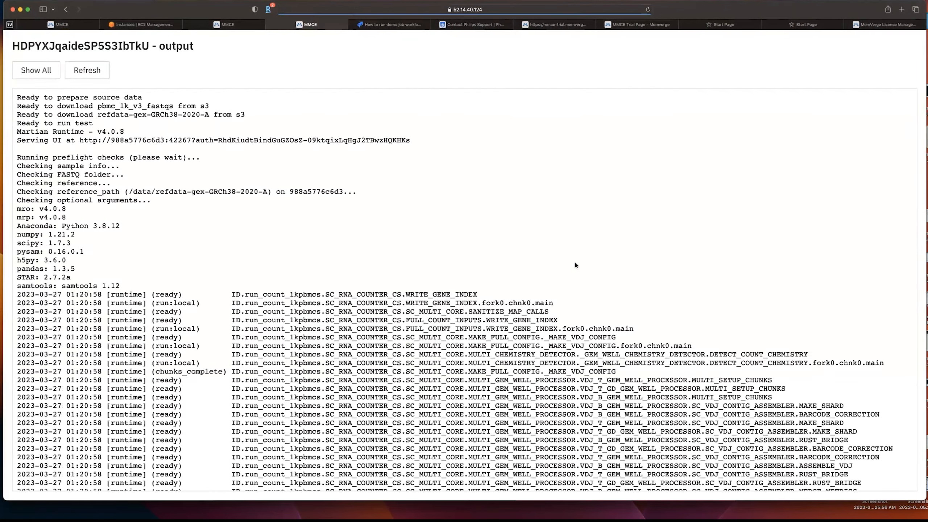
pyautogui.scroll(1, 548, 280)
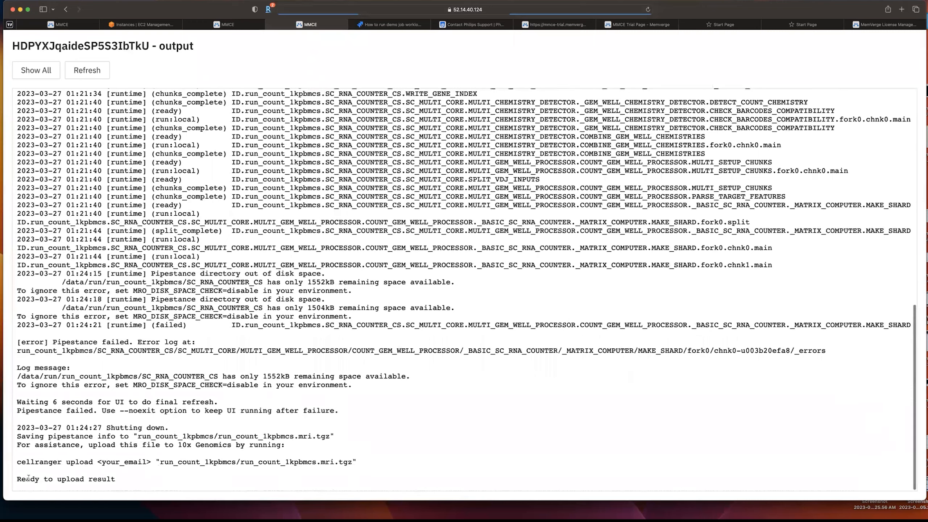
pyautogui.moveTo(22, 478); pyautogui.dragTo(145, 481)
pyautogui.click(195, 452)
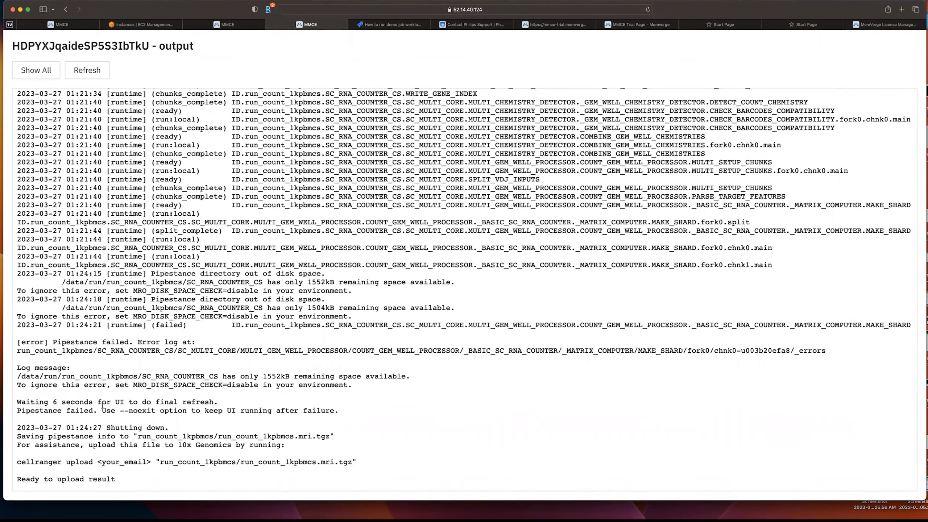
pyautogui.moveTo(91, 428); pyautogui.dragTo(189, 432)
pyautogui.scroll(10, 150, 289)
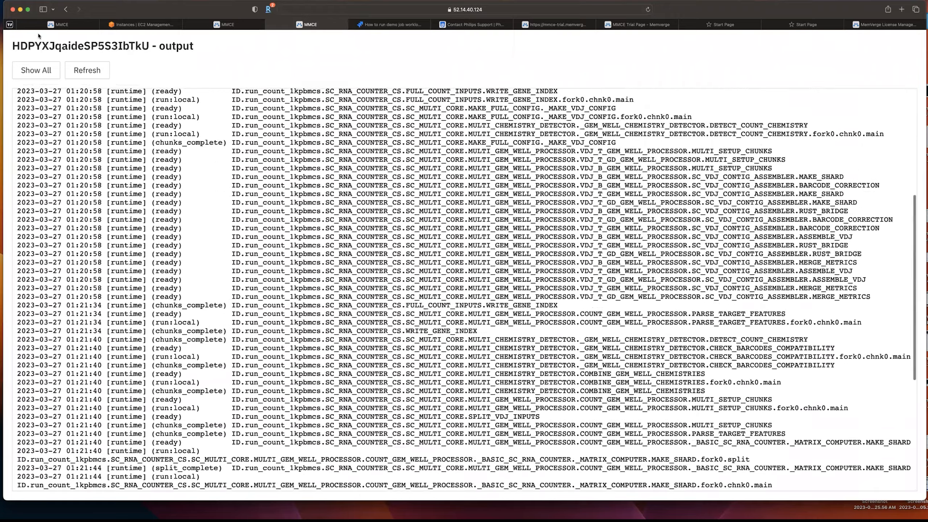
pyautogui.press('super+w')
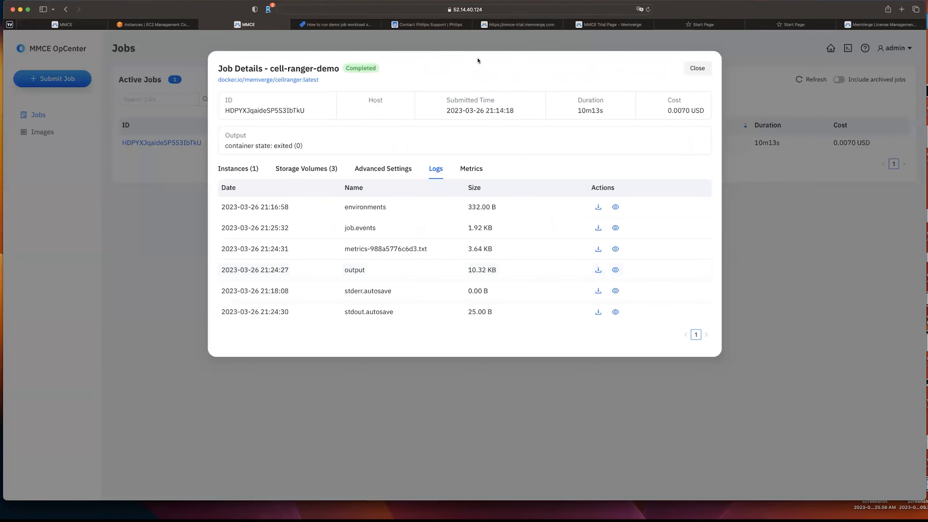
# Examine the job's memory usage and CPU utilization over time in its metrics chart
pyautogui.click(477, 171)
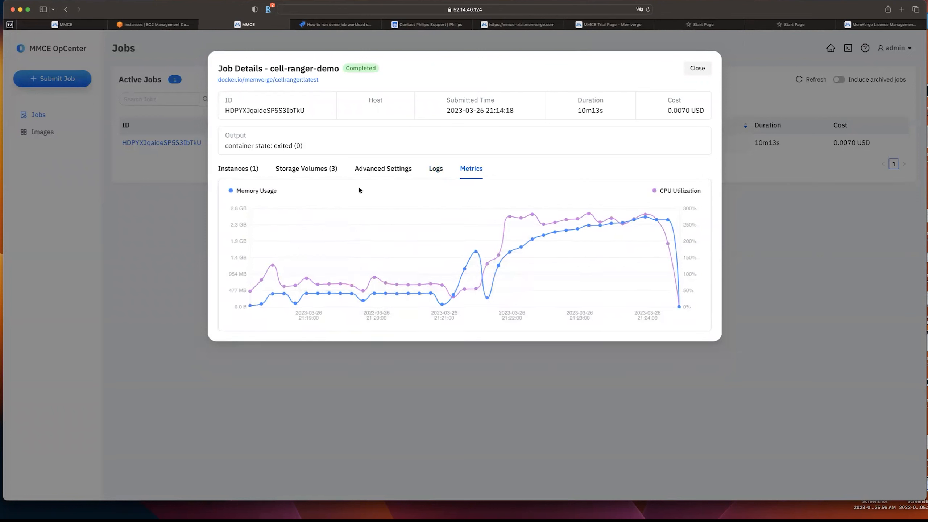
pyautogui.moveTo(548, 249)
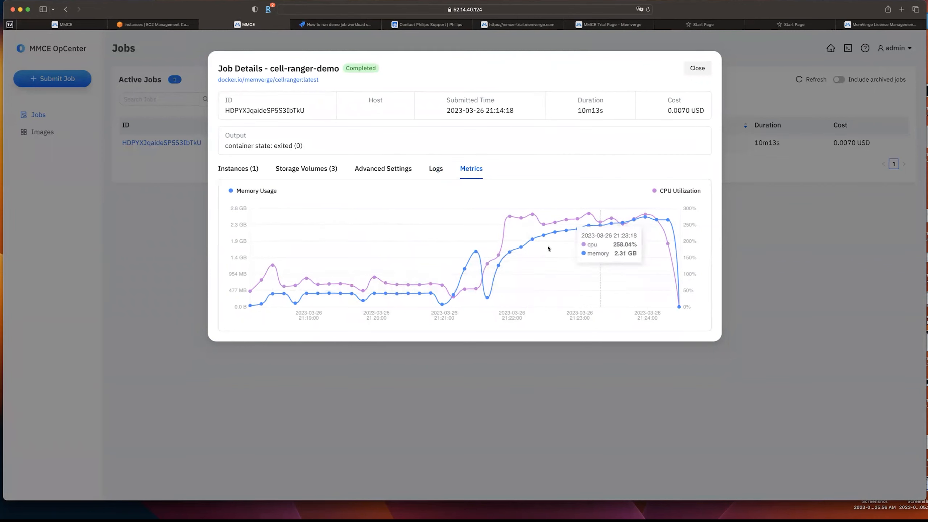